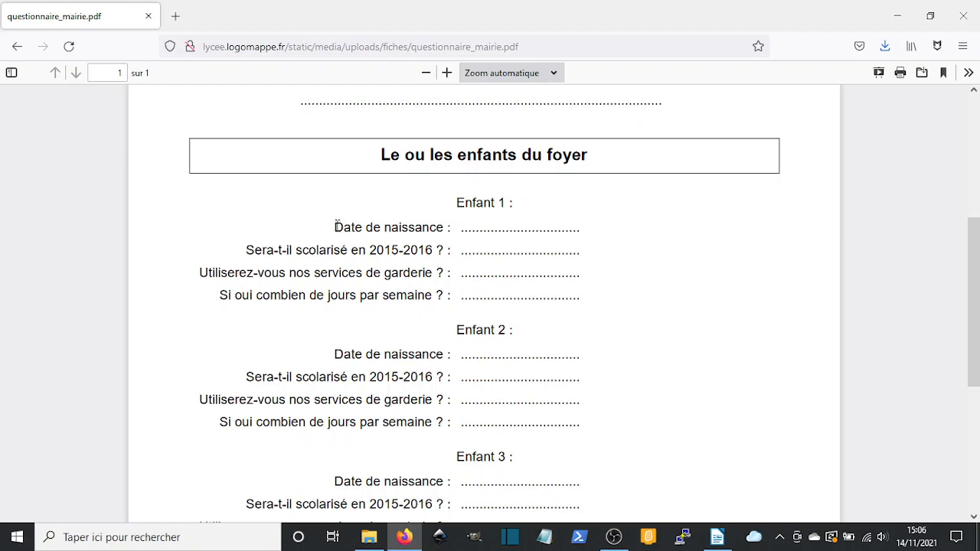
{"action": "left_click_drag", "start_coordinate": [337, 227], "coordinate": [576, 295]}
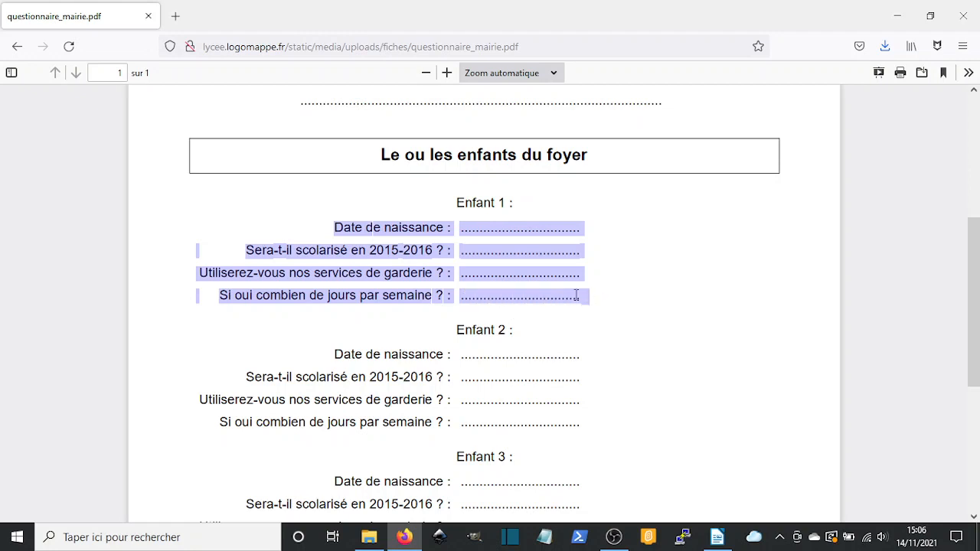
{"action": "left_click", "coordinate": [444, 250]}
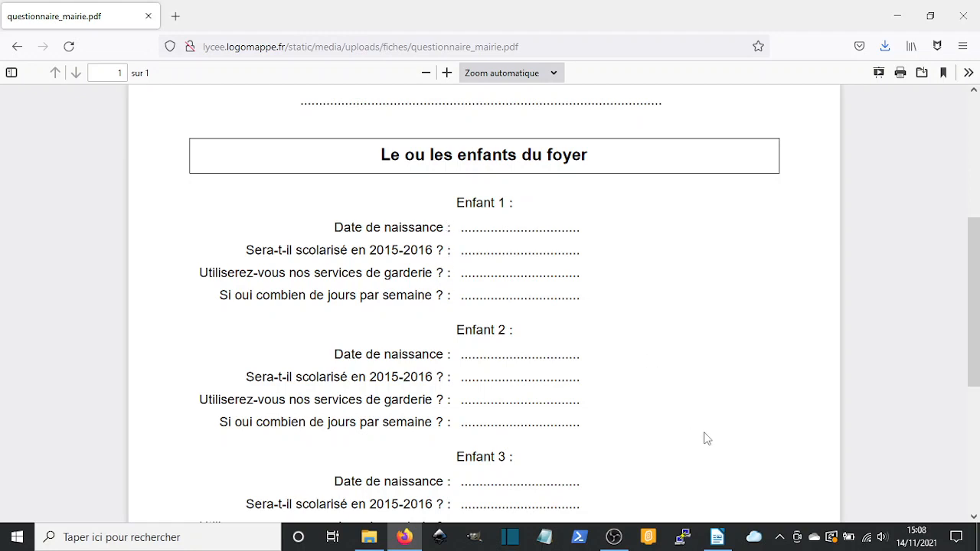
Switch to the blank LibreOffice Writer document, right-align the 6,99 cm tab stop and give the 13,97 cm tab stop a dotted leader.
{"action": "left_click", "coordinate": [717, 537]}
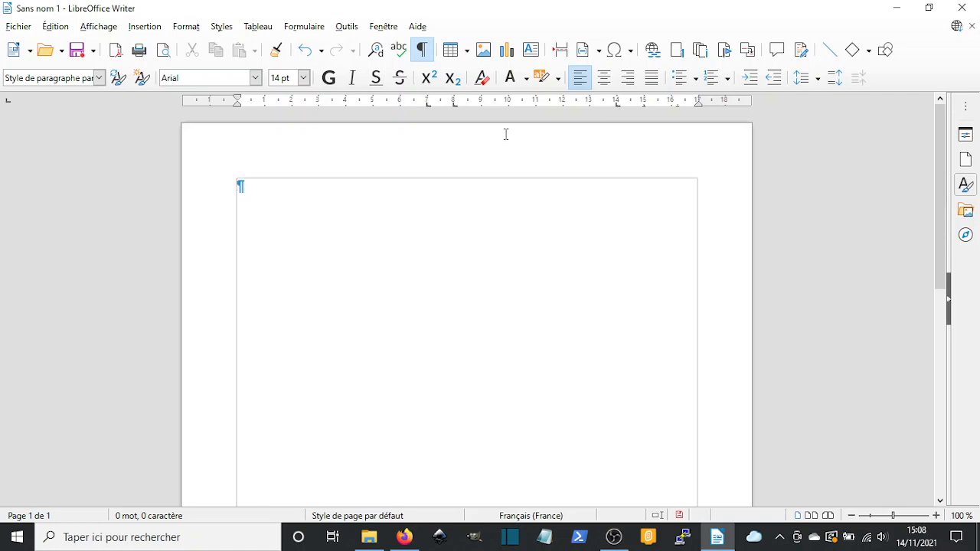
{"action": "double_click", "coordinate": [428, 106]}
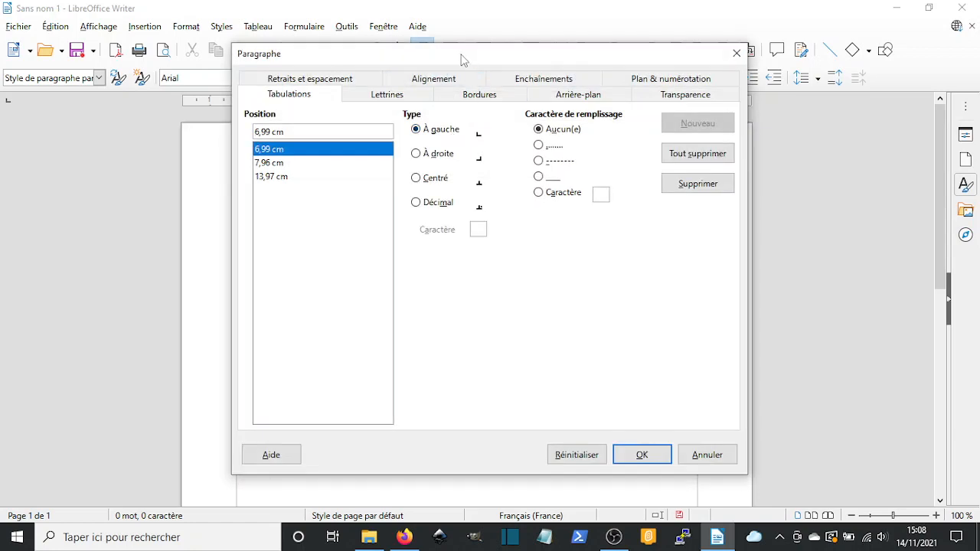
{"action": "left_click_drag", "start_coordinate": [462, 57], "coordinate": [628, 57]}
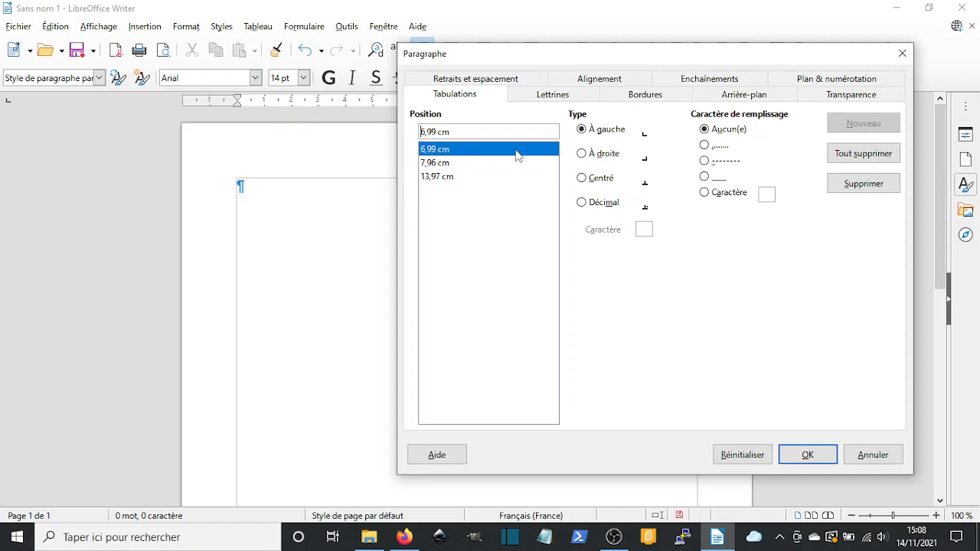
{"action": "left_click", "coordinate": [585, 155]}
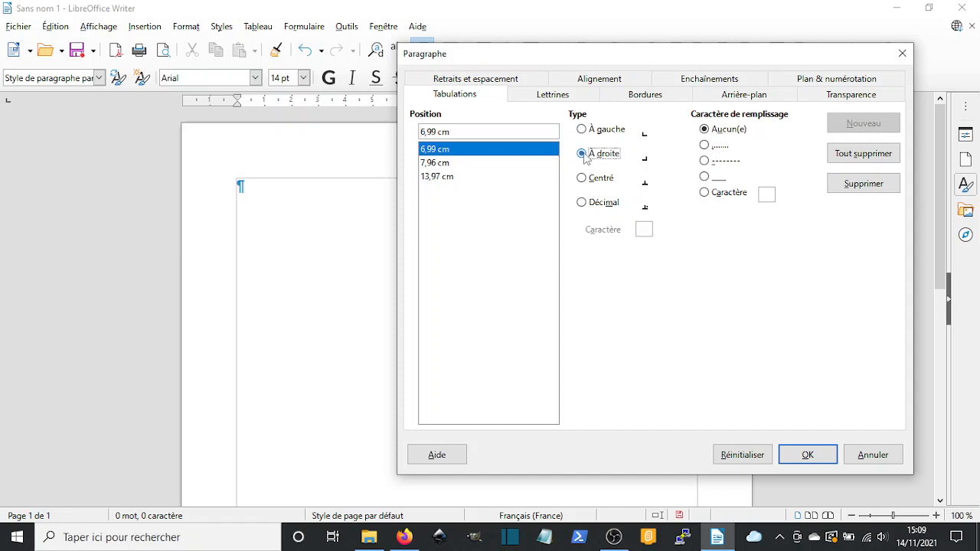
{"action": "left_click", "coordinate": [441, 180]}
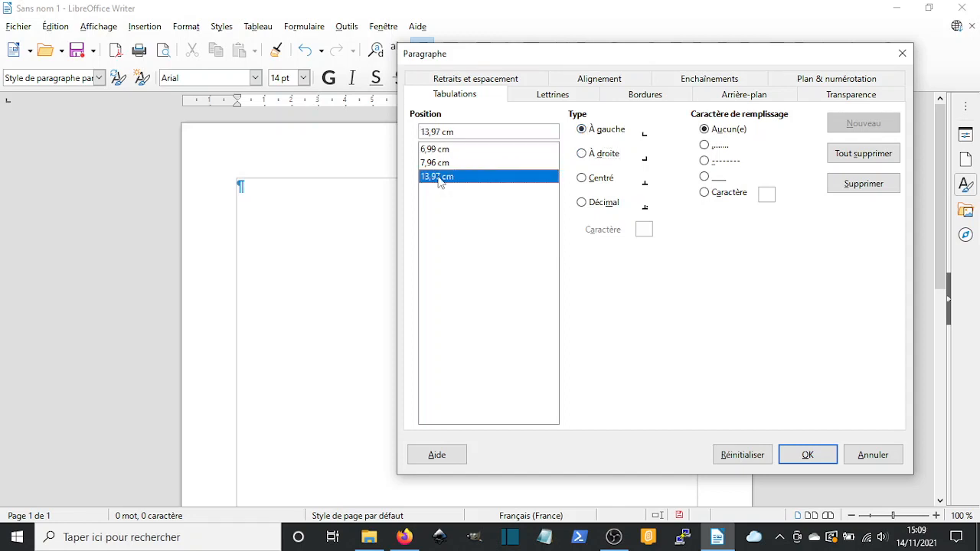
{"action": "left_click", "coordinate": [705, 147]}
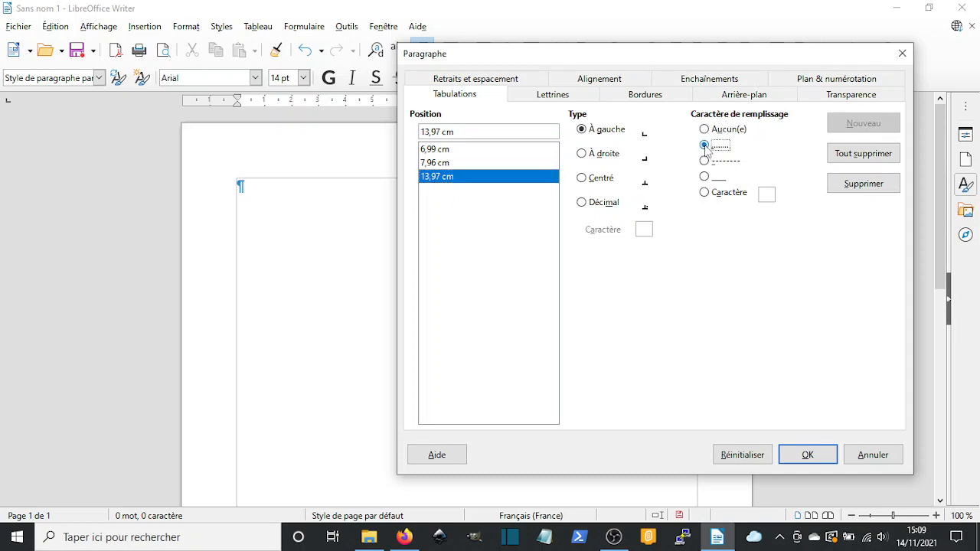
{"action": "left_click", "coordinate": [813, 455]}
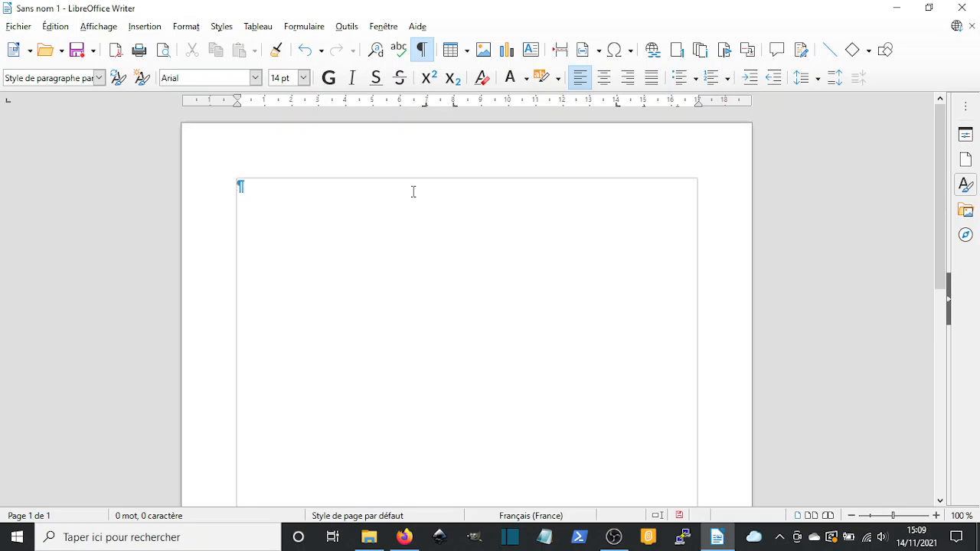
Enter the label "Date de naissance :" at the right-aligned tab stop, followed by a dotted answer line reaching the last tab stop.
{"action": "key", "text": "Tab"}
{"action": "left_click", "coordinate": [406, 539]}
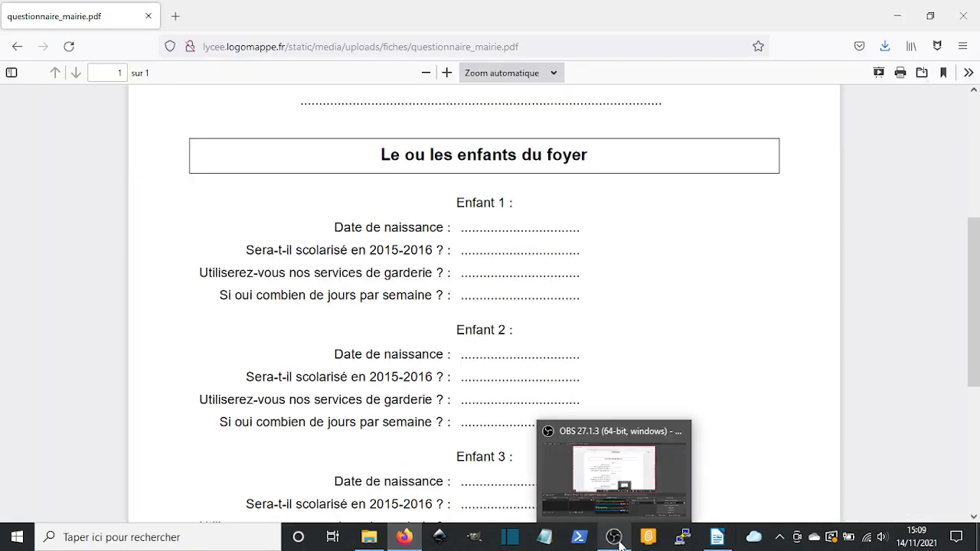
{"action": "left_click", "coordinate": [718, 541]}
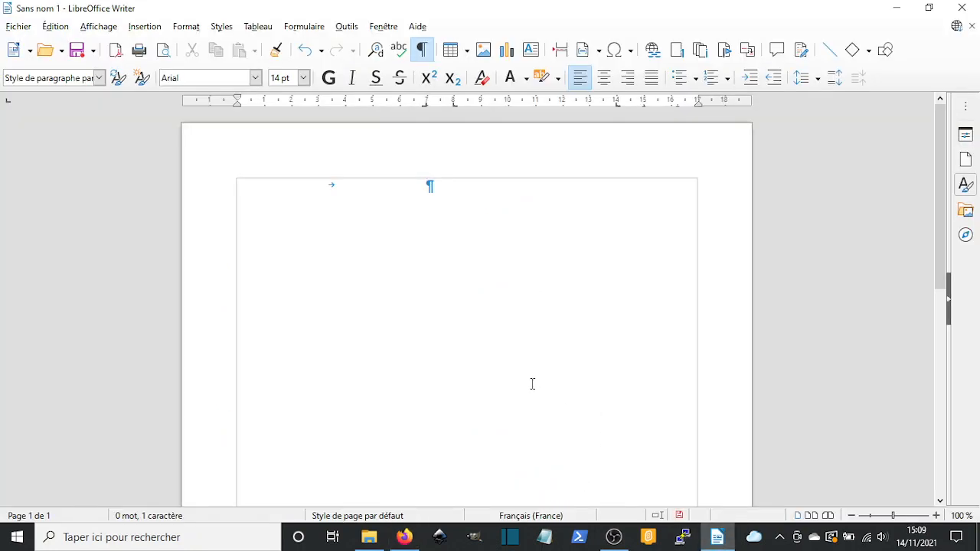
{"action": "type", "text": "Date de nais"}
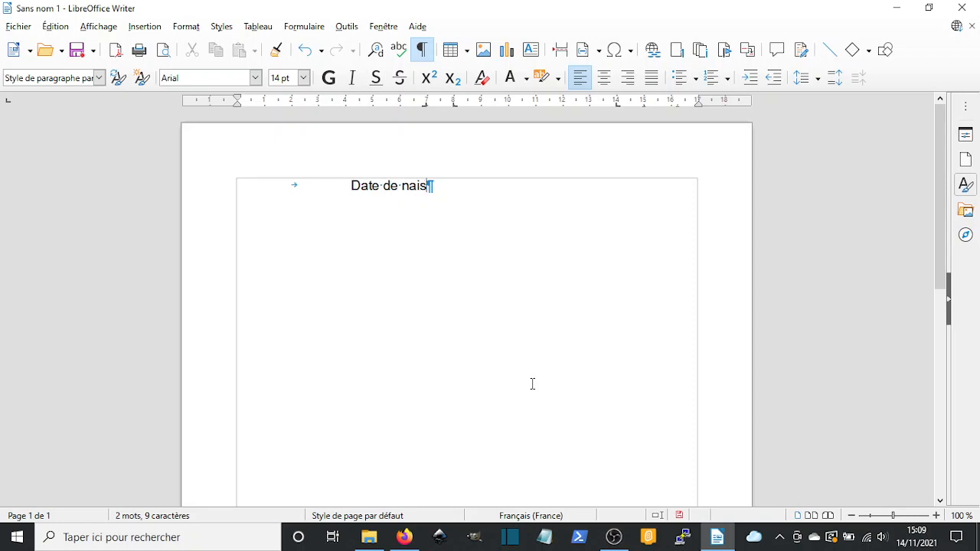
{"action": "type", "text": "sance"}
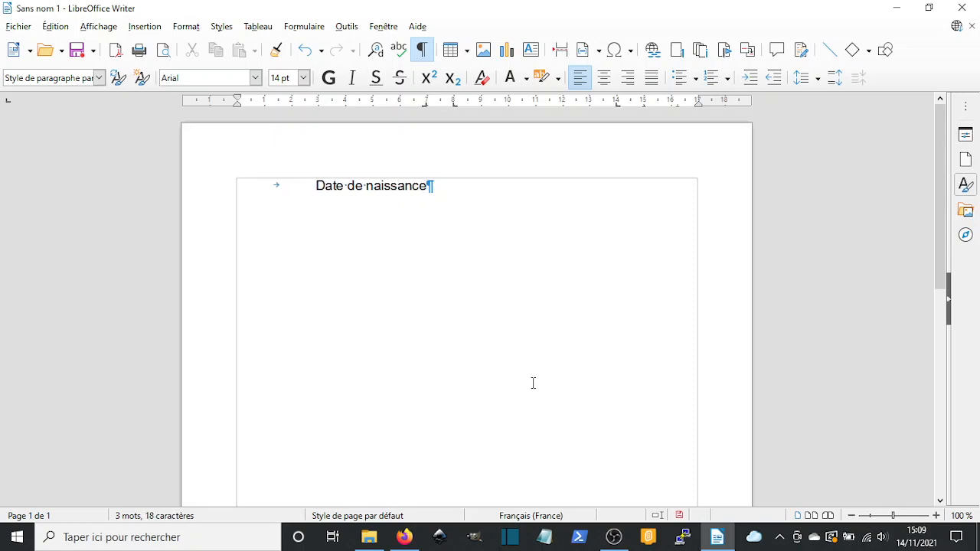
{"action": "type", "text": " :"}
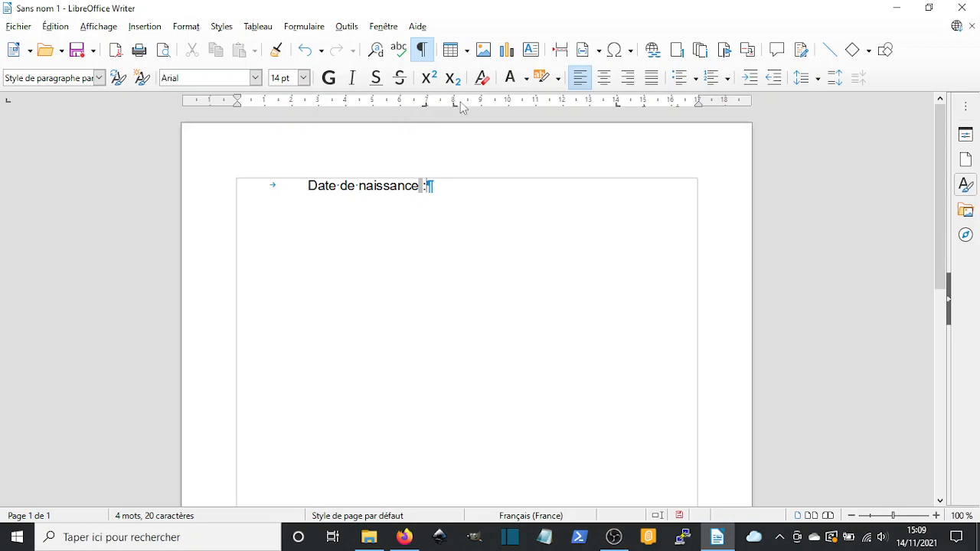
{"action": "key", "text": "Tab"}
{"action": "key", "text": "Tab"}
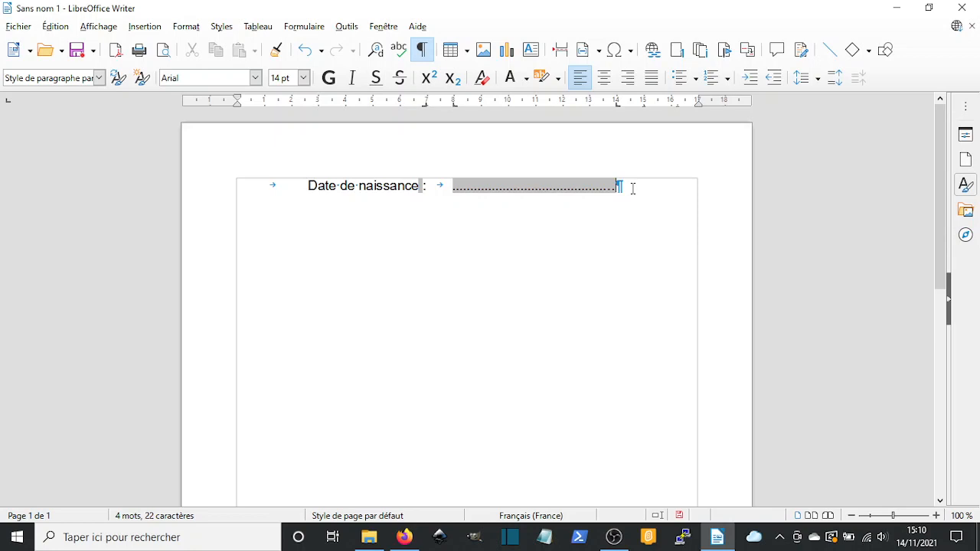
Add a second line within the same paragraph, with the label "Sera-t-il scolarisé en 2022-2023 :" at the right-aligned tab stop.
{"action": "key", "text": "shift+Return"}
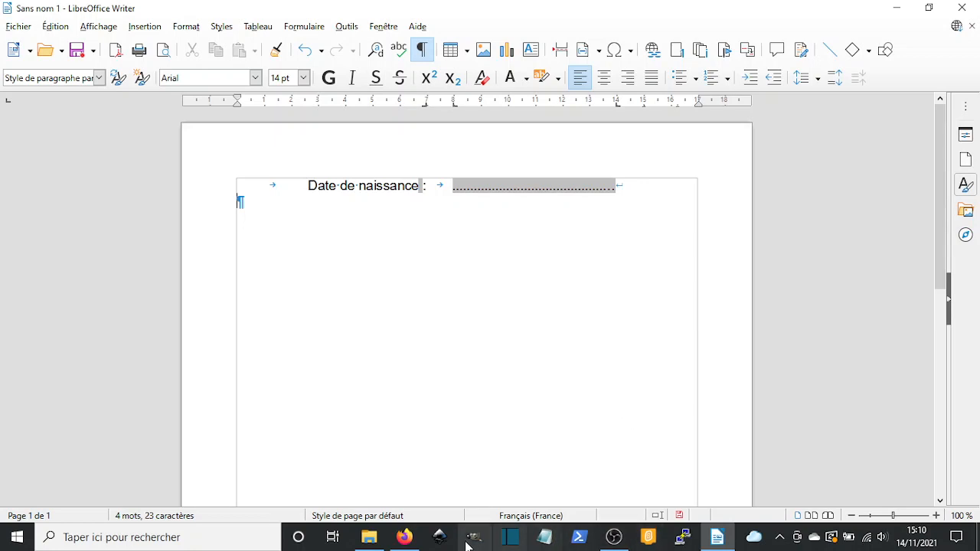
{"action": "left_click", "coordinate": [406, 537]}
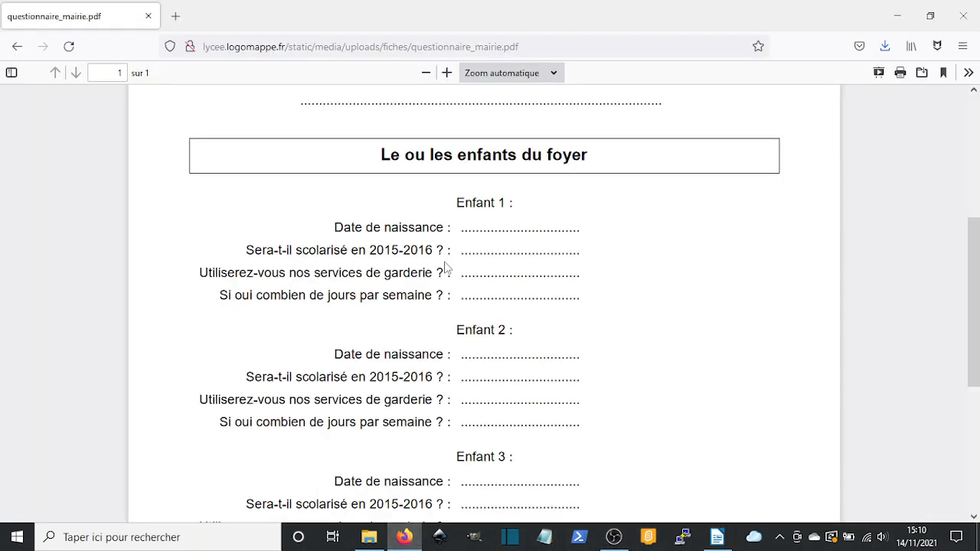
{"action": "left_click", "coordinate": [717, 539]}
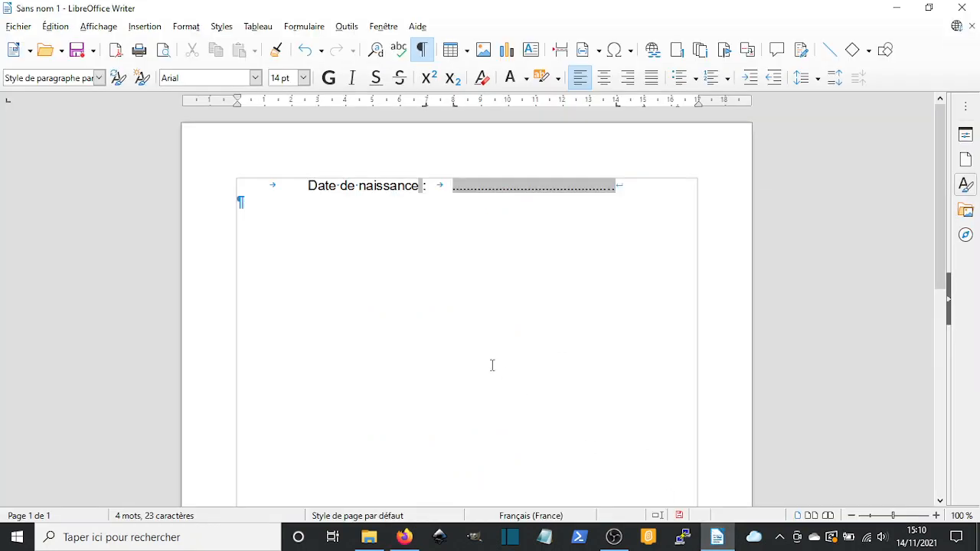
{"action": "key", "text": "Tab"}
{"action": "type", "text": "Sera-t"}
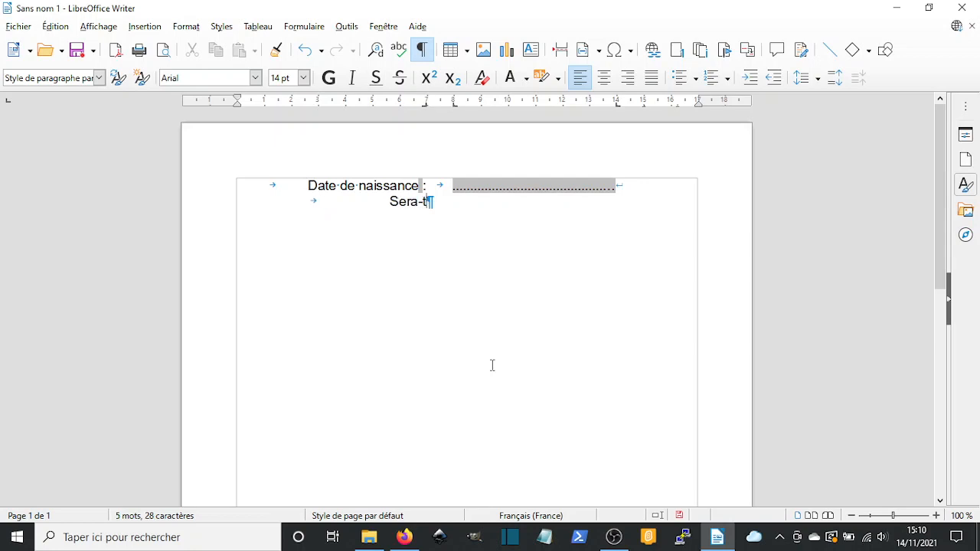
{"action": "type", "text": "-il c"}
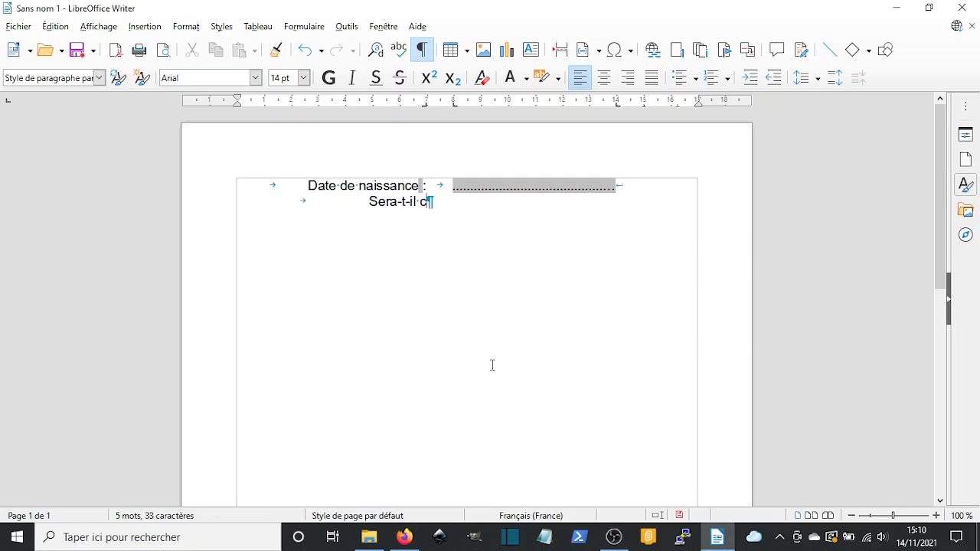
{"action": "key", "text": "BackSpace"}
{"action": "type", "text": "scol"}
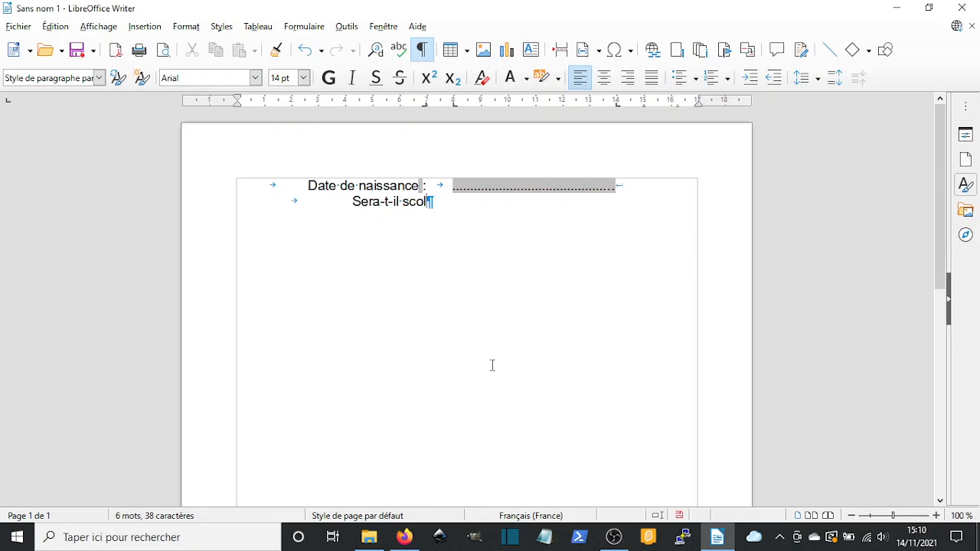
{"action": "type", "text": "ar"}
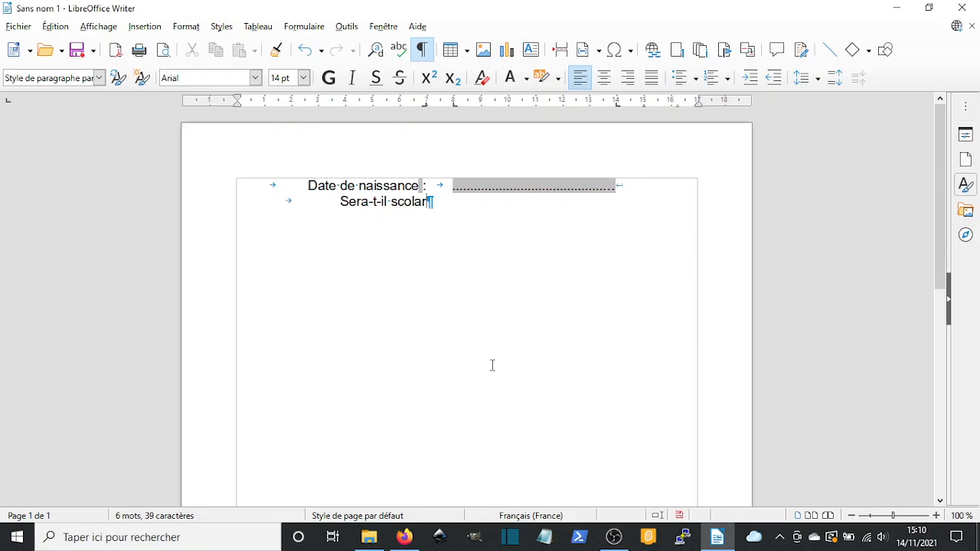
{"action": "type", "text": "isé en "}
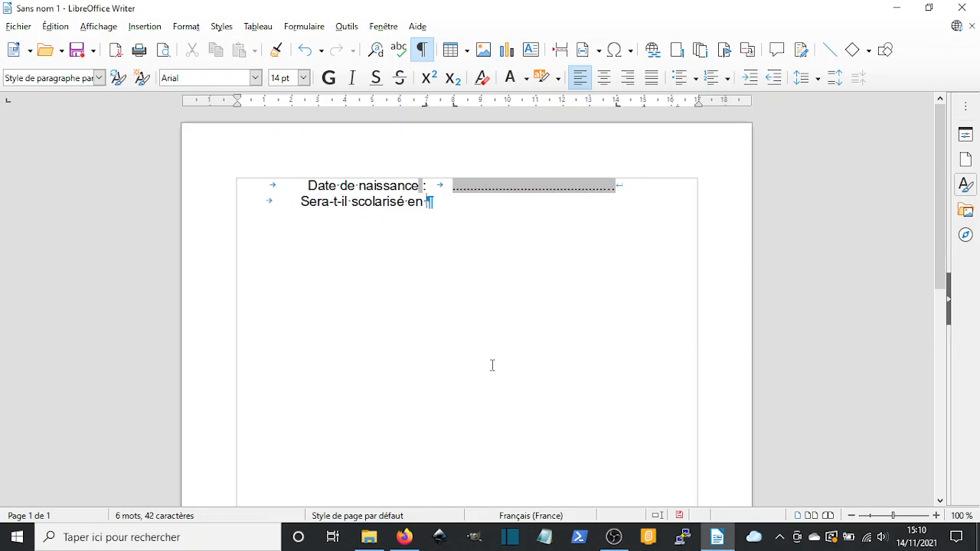
{"action": "type", "text": "20"}
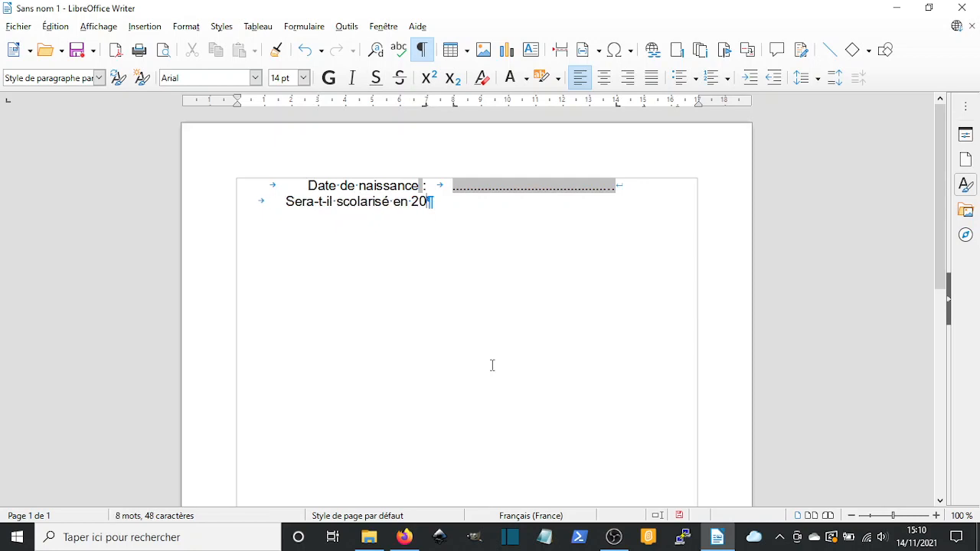
{"action": "type", "text": "22-2023 "}
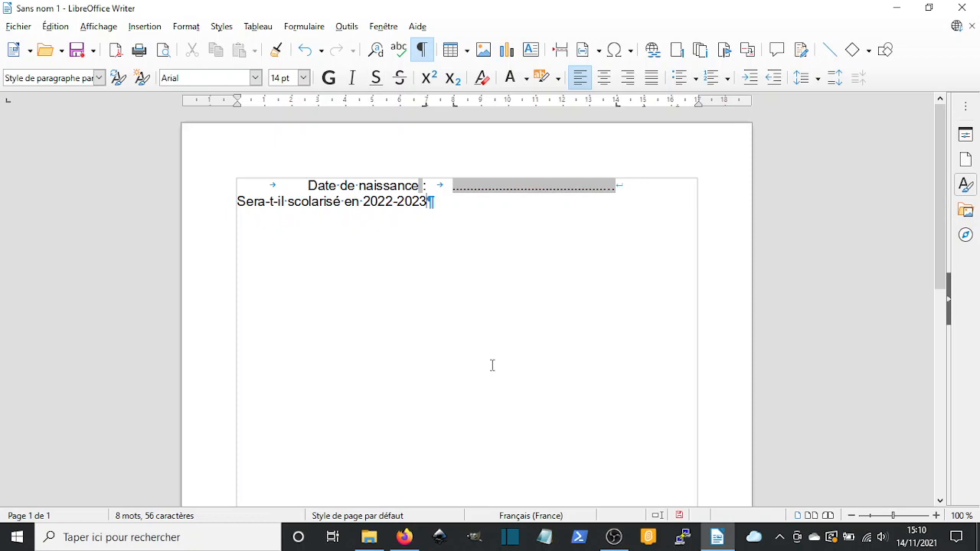
{"action": "type", "text": ":"}
Move the first two tab stops to about 8.5 cm and 9 cm, and complete the second label with a dotted answer line.
{"action": "key", "text": "Tab"}
{"action": "mouse_move", "coordinate": [453, 111]}
{"action": "left_mouse_down"}
{"action": "mouse_move", "coordinate": [480, 112]}
{"action": "mouse_move", "coordinate": [432, 106]}
{"action": "mouse_move", "coordinate": [467, 109]}
{"action": "left_mouse_up"}
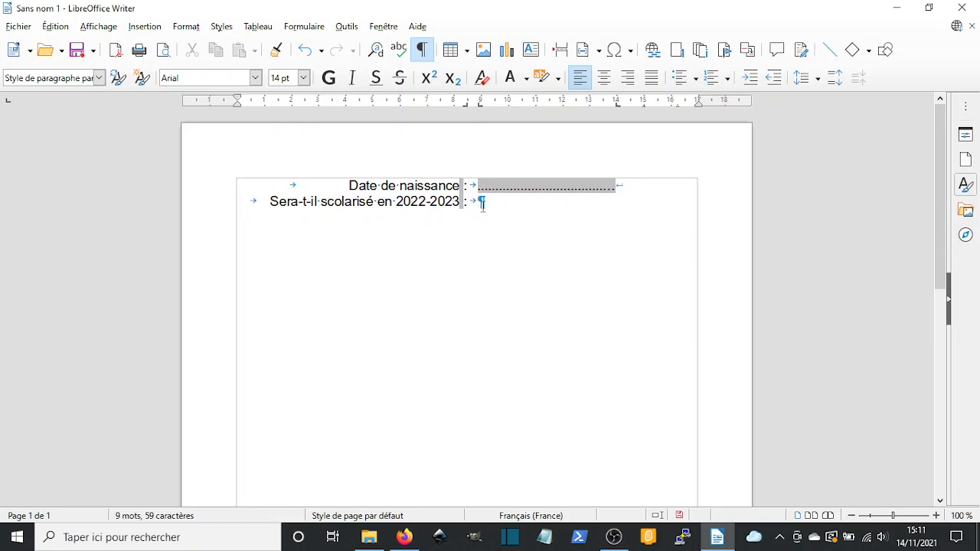
{"action": "key", "text": "Tab"}
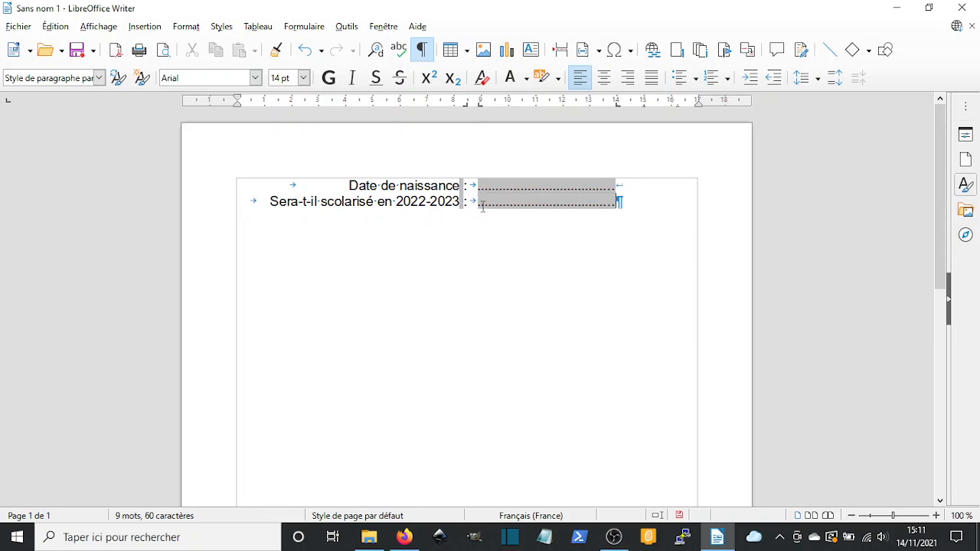
Add a third line at the right-aligned tab stop with the label "Utiliserez-vous nos service de garderie ?:", checking the wording in questionnaire_mairie.pdf in Firefox.
{"action": "key", "text": "Return"}
{"action": "key", "text": "Tab"}
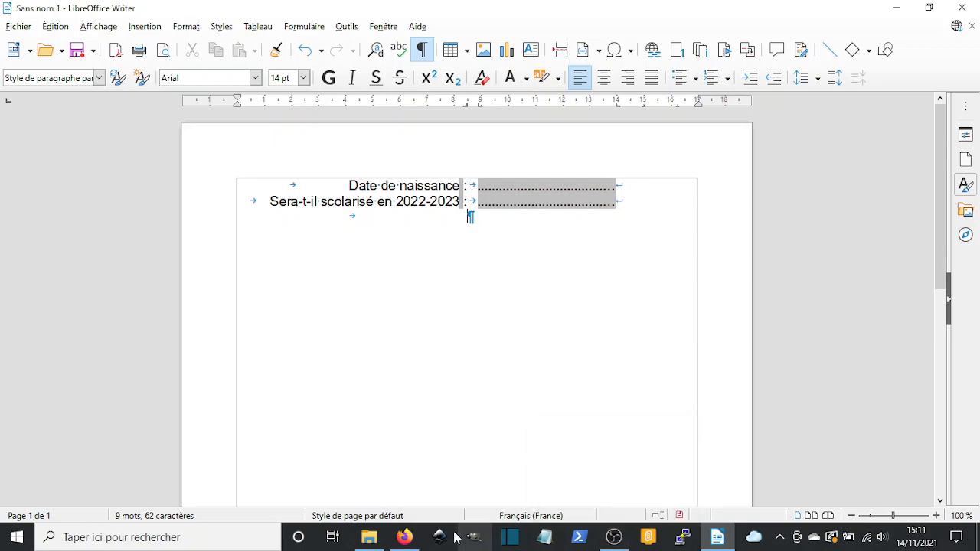
{"action": "left_click", "coordinate": [403, 541]}
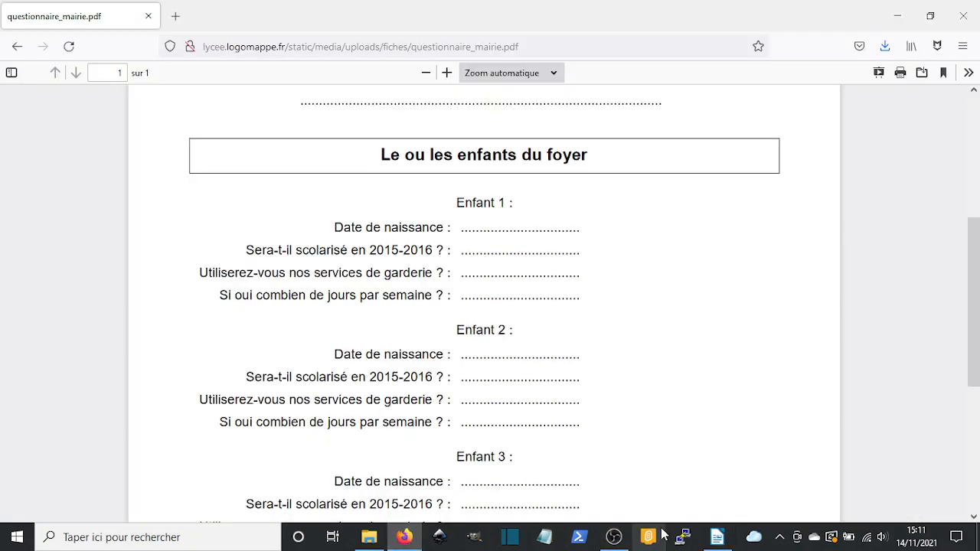
{"action": "left_click", "coordinate": [719, 540]}
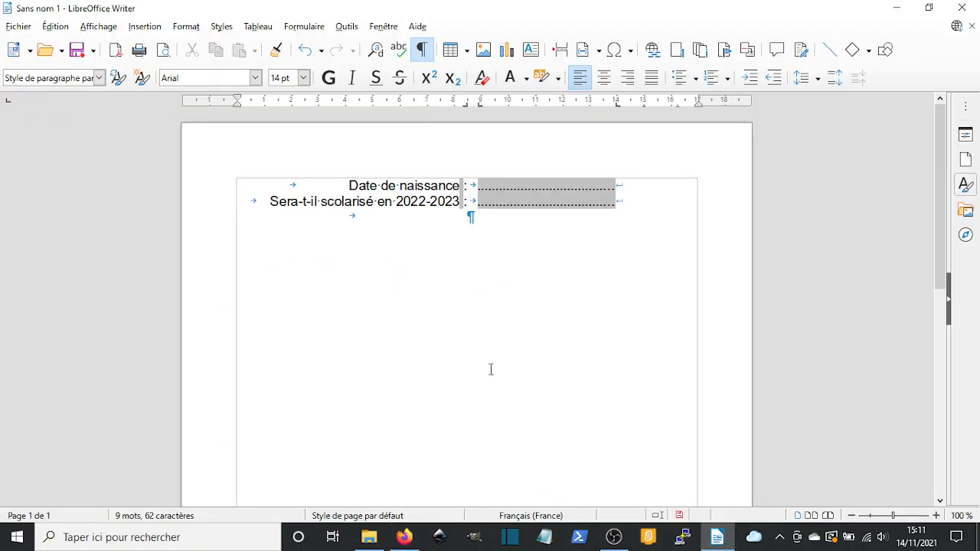
{"action": "type", "text": "Uti"}
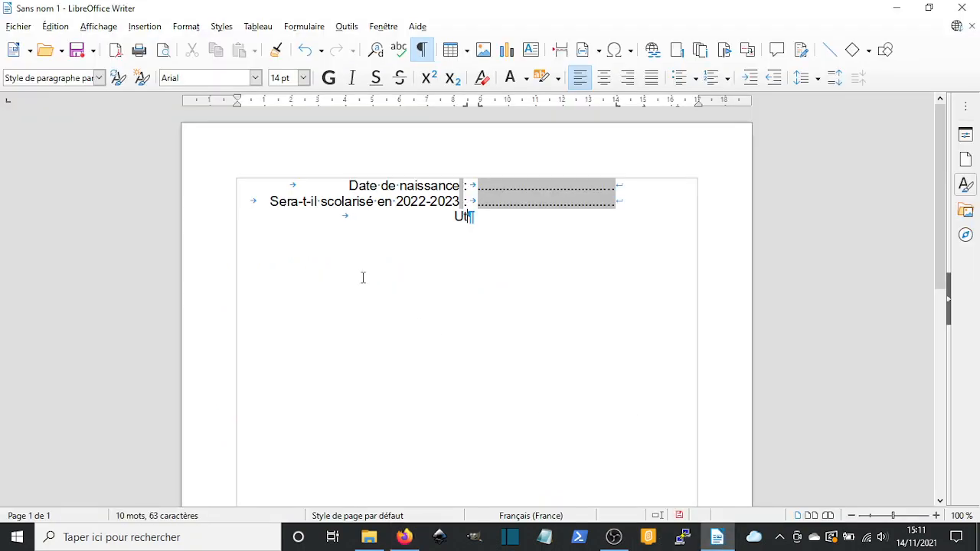
{"action": "type", "text": "liserez"}
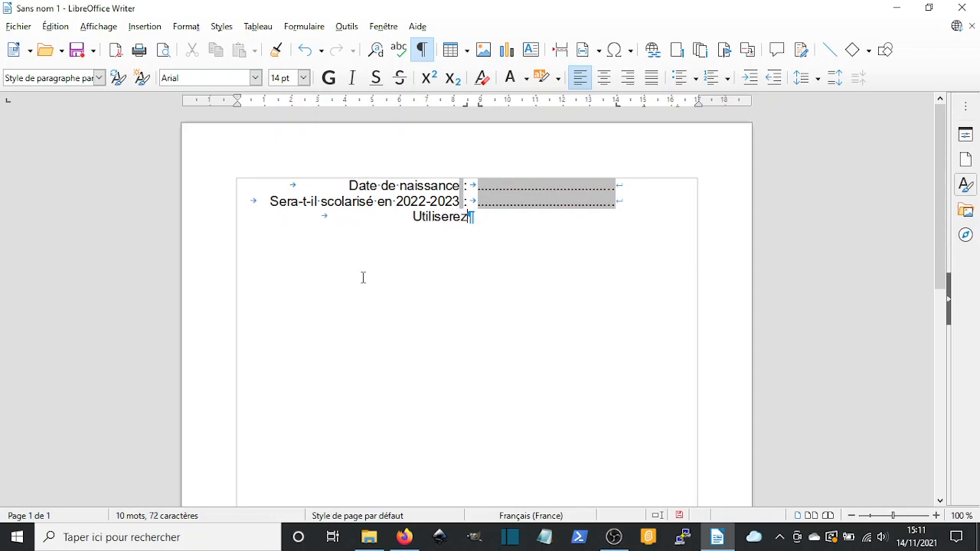
{"action": "type", "text": "-vous no"}
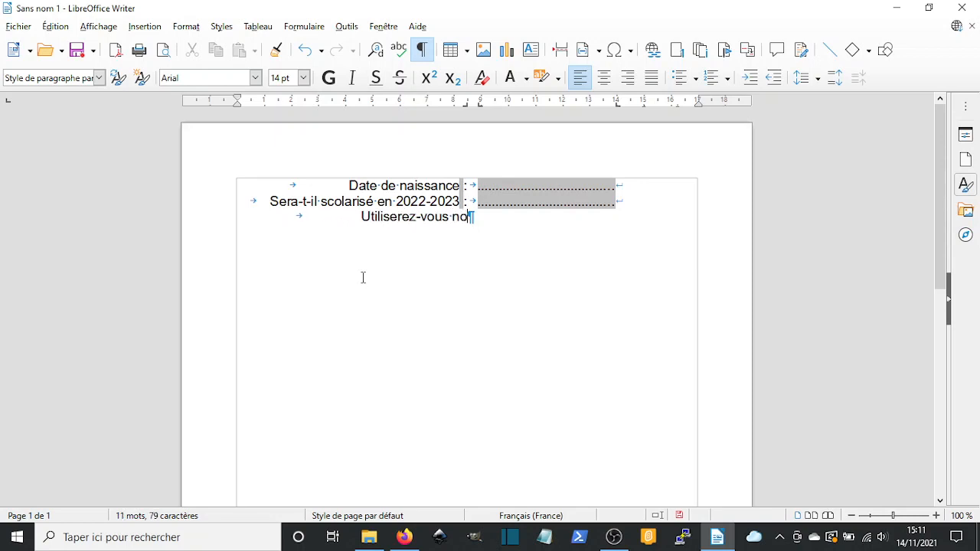
{"action": "type", "text": "s servi"}
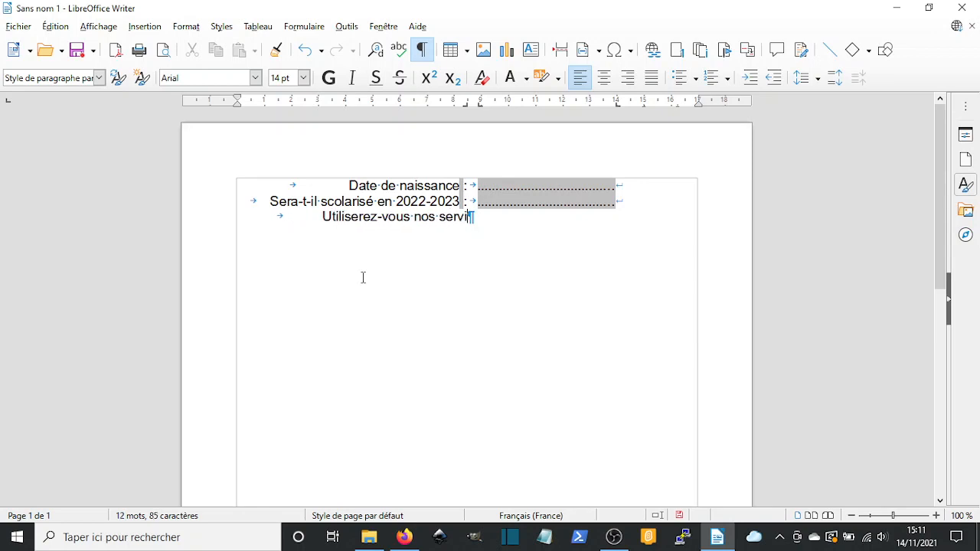
{"action": "type", "text": "ce de garde"}
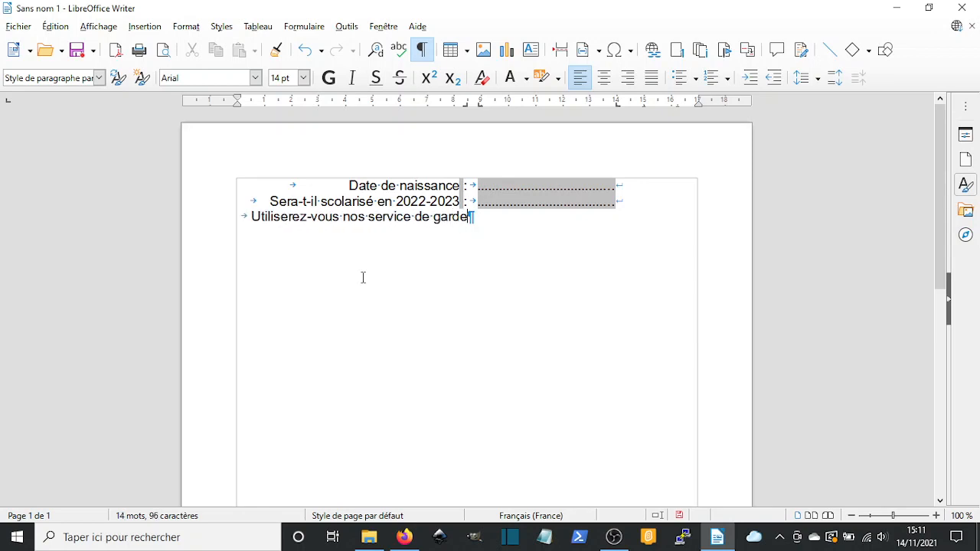
{"action": "type", "text": "rie ?:"}
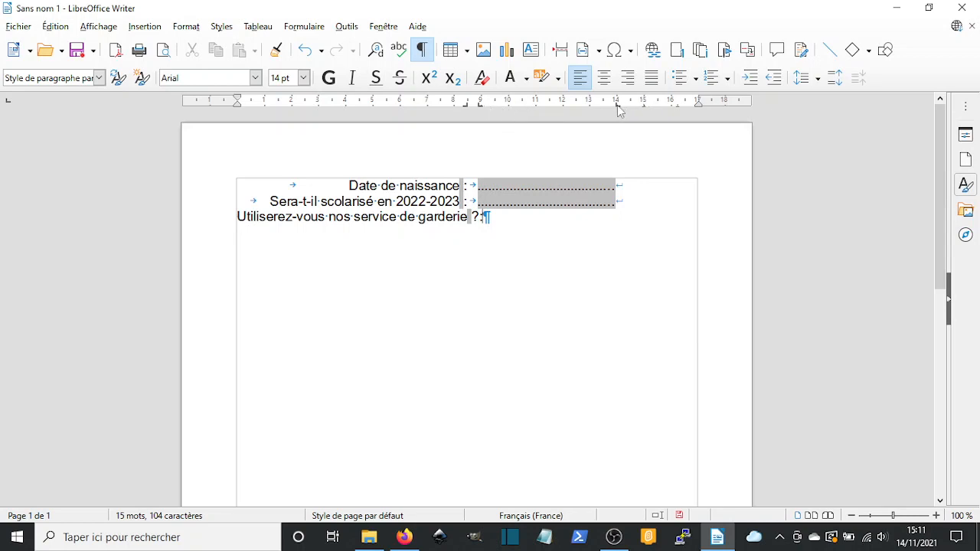
Move the three tab stops to about 9.5 cm, 10 cm and 16 cm, and complete the third label with a dotted answer line.
{"action": "left_click_drag", "start_coordinate": [619, 107], "coordinate": [671, 107]}
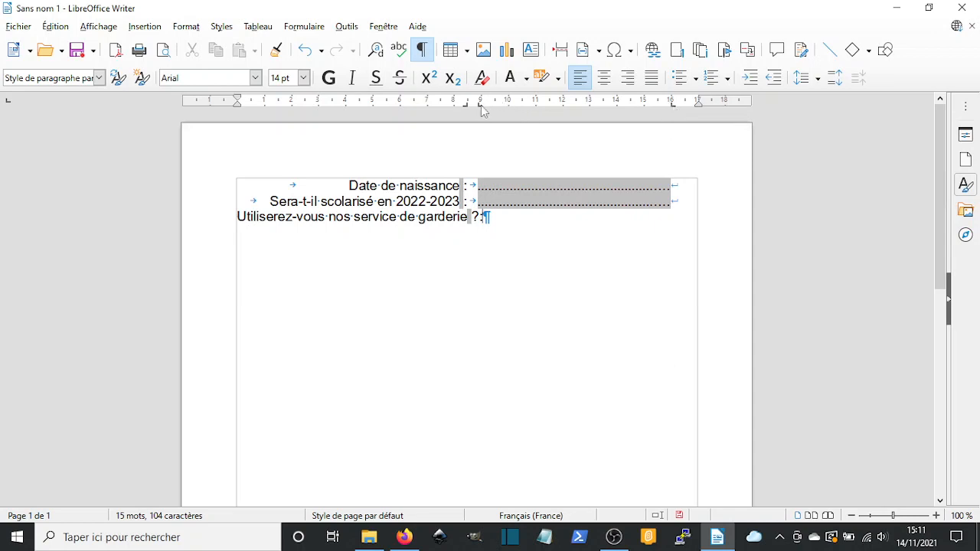
{"action": "mouse_move", "coordinate": [479, 106]}
{"action": "left_mouse_down"}
{"action": "mouse_move", "coordinate": [508, 107]}
{"action": "mouse_move", "coordinate": [465, 107]}
{"action": "mouse_move", "coordinate": [495, 108]}
{"action": "left_mouse_up"}
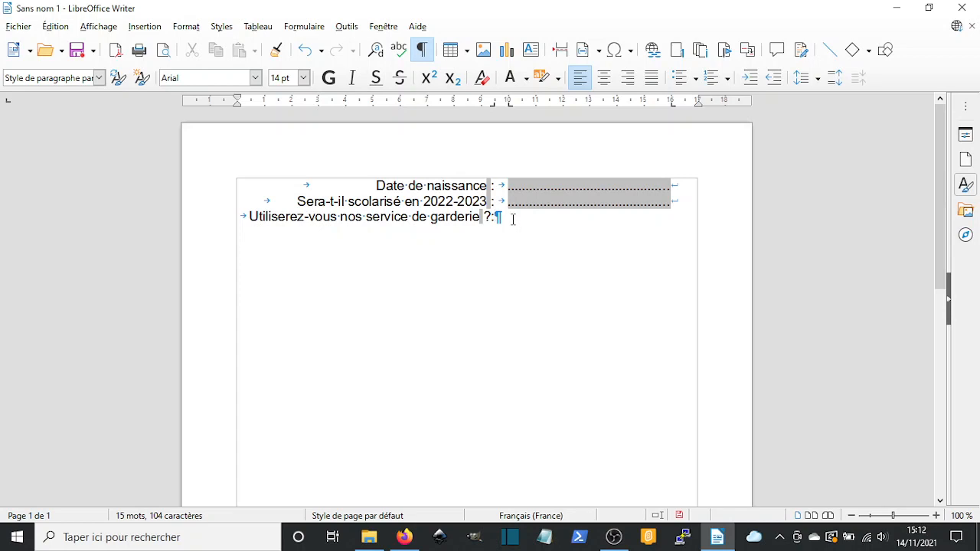
{"action": "key", "text": "Tab"}
{"action": "key", "text": "Tab"}
Add a fourth line labelled "Si oui, combien de jours par semaine ?:" with a dotted answer line, after checking the questionnaire PDF, and end the paragraph.
{"action": "key", "text": "shift+Return"}
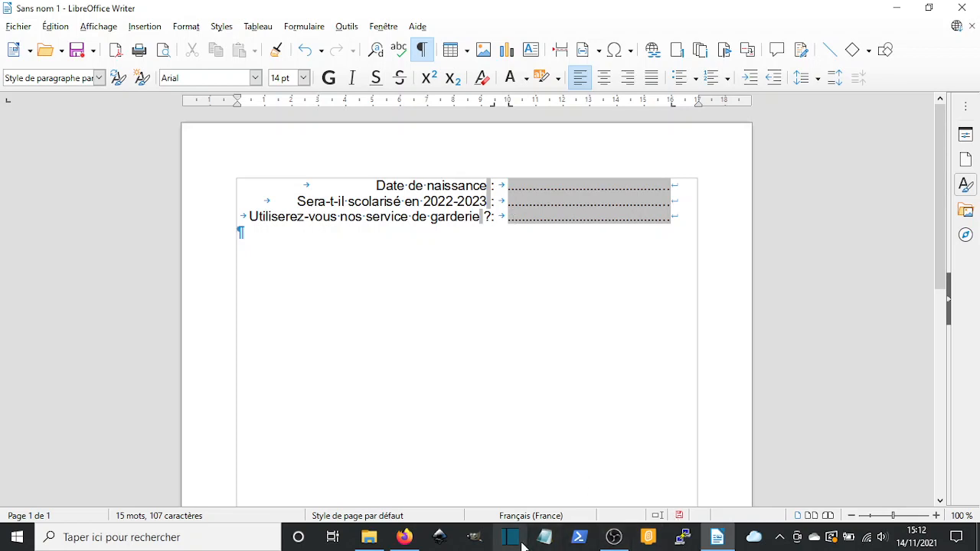
{"action": "left_click", "coordinate": [405, 537]}
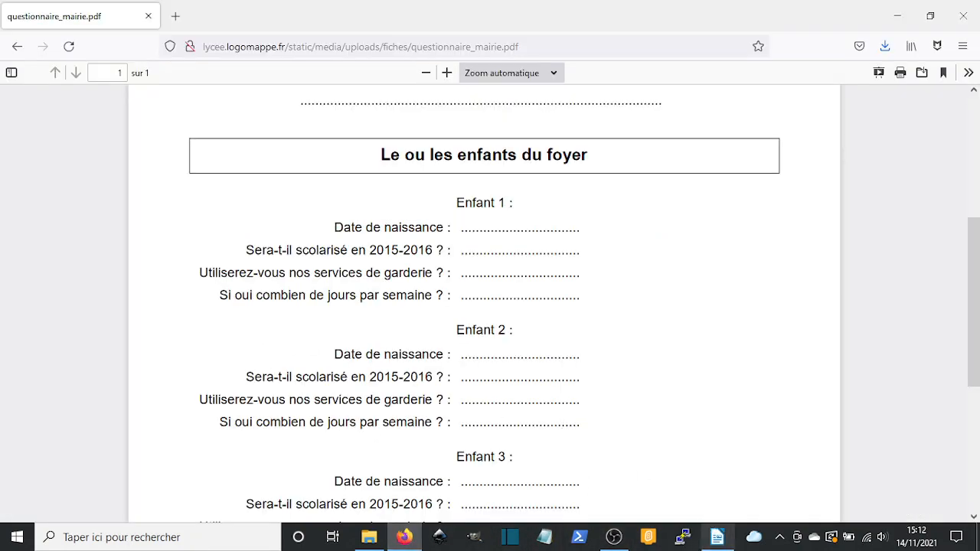
{"action": "left_click", "coordinate": [726, 539]}
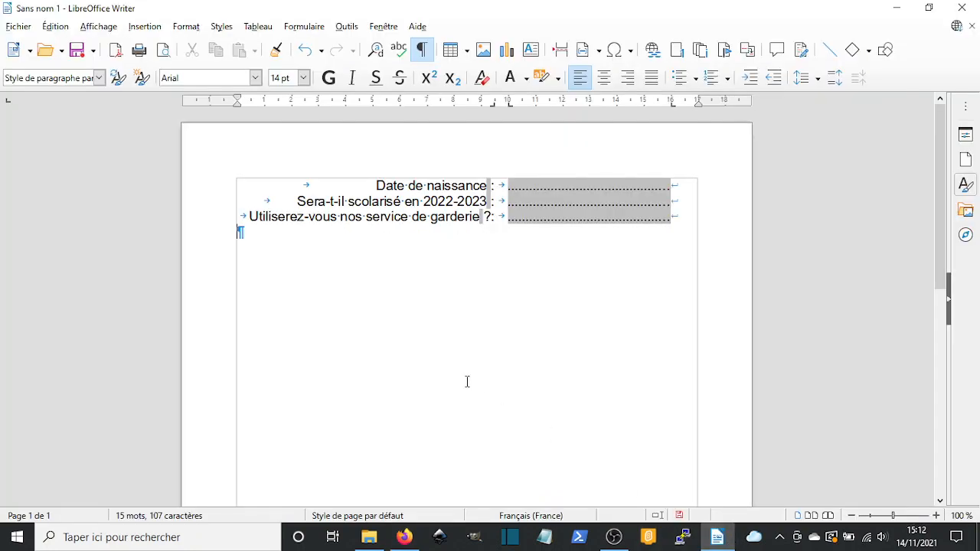
{"action": "key", "text": "Tab"}
{"action": "type", "text": "Si oui"}
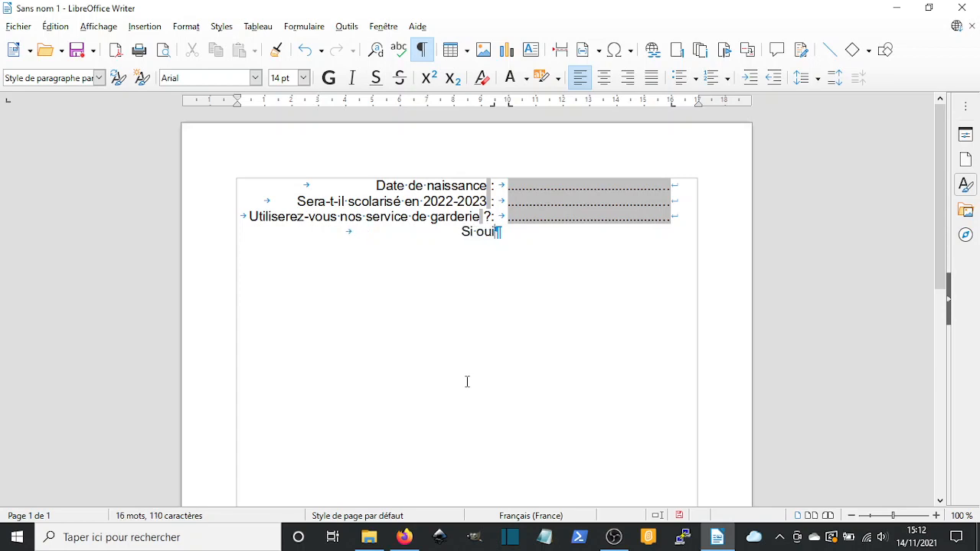
{"action": "type", "text": ", combien "}
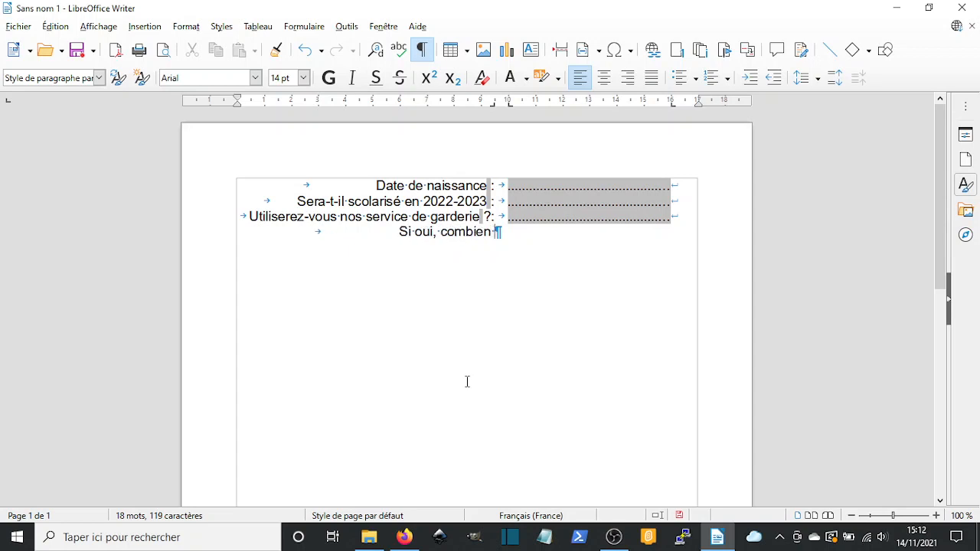
{"action": "type", "text": "de jours pa"}
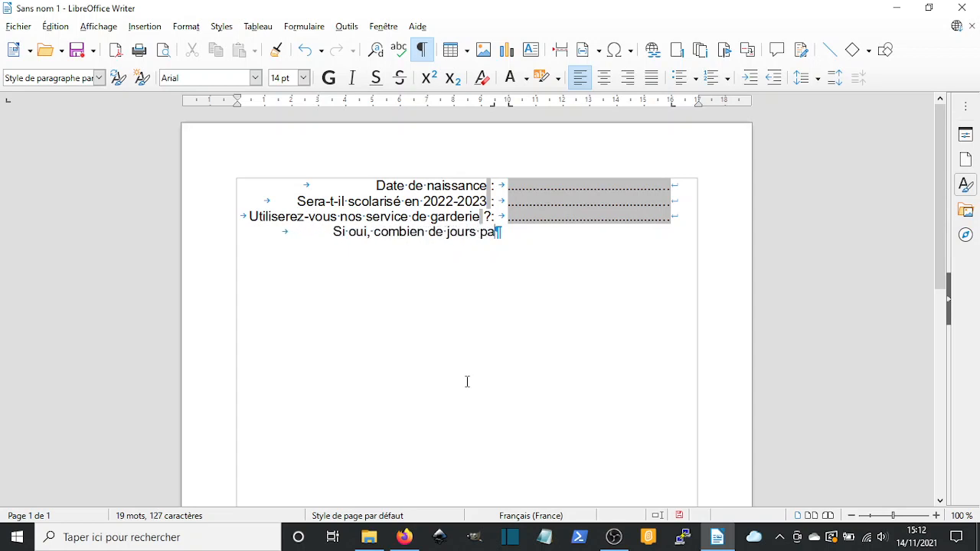
{"action": "type", "text": "r semaine"}
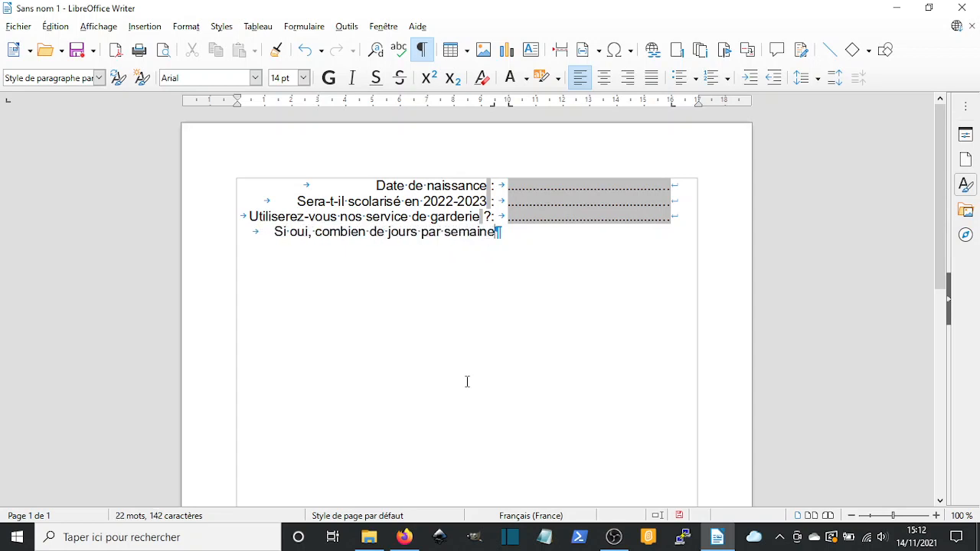
{"action": "type", "text": " ?"}
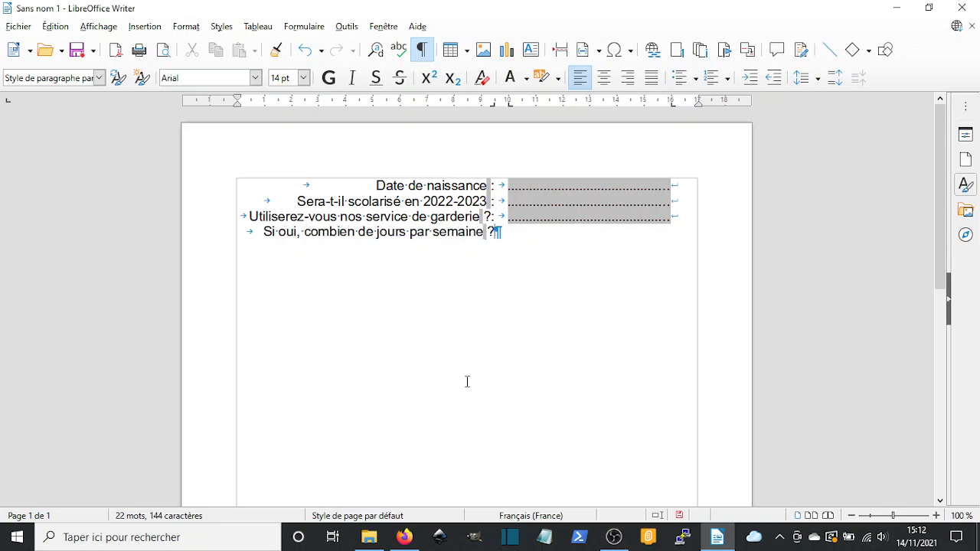
{"action": "type", "text": ":"}
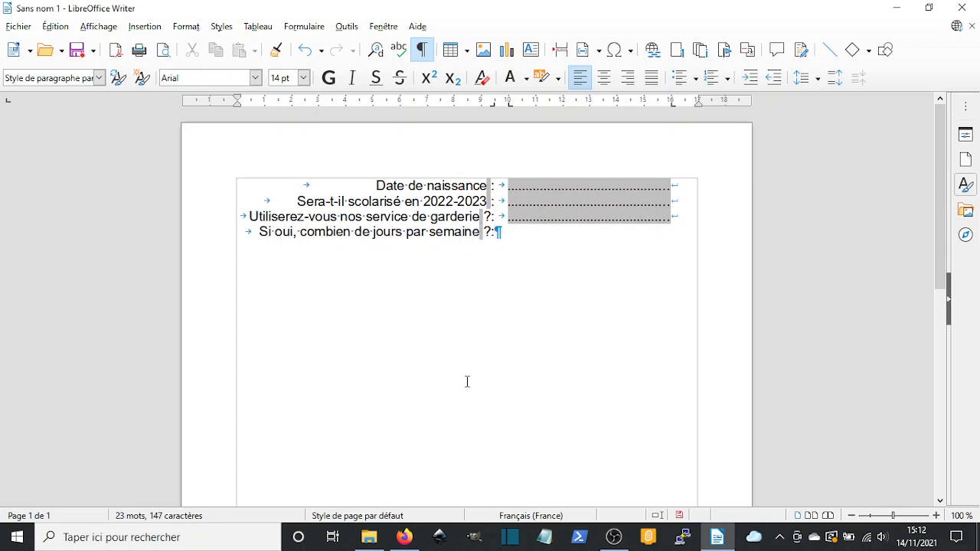
{"action": "key", "text": "Tab"}
{"action": "key", "text": "Tab"}
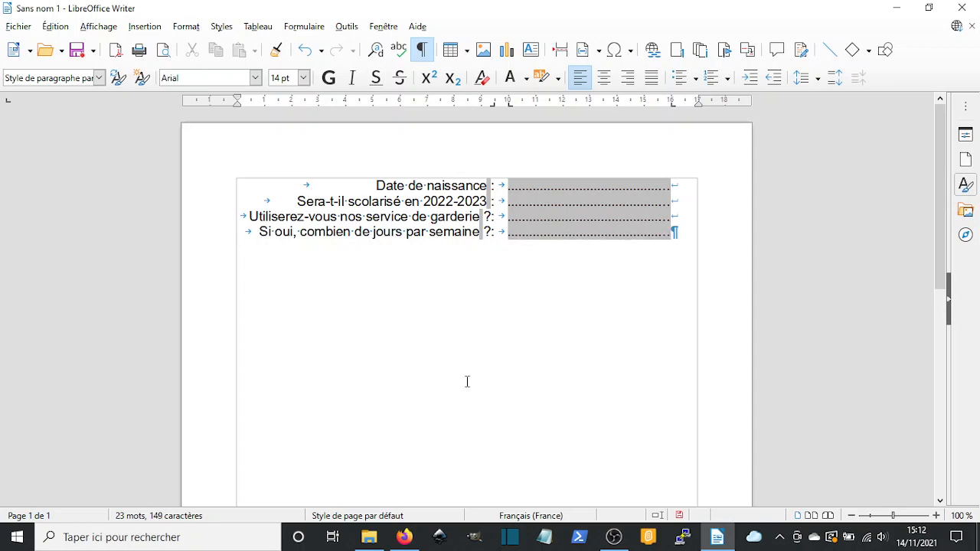
{"action": "key", "text": "Return"}
{"action": "left_click", "coordinate": [612, 540]}
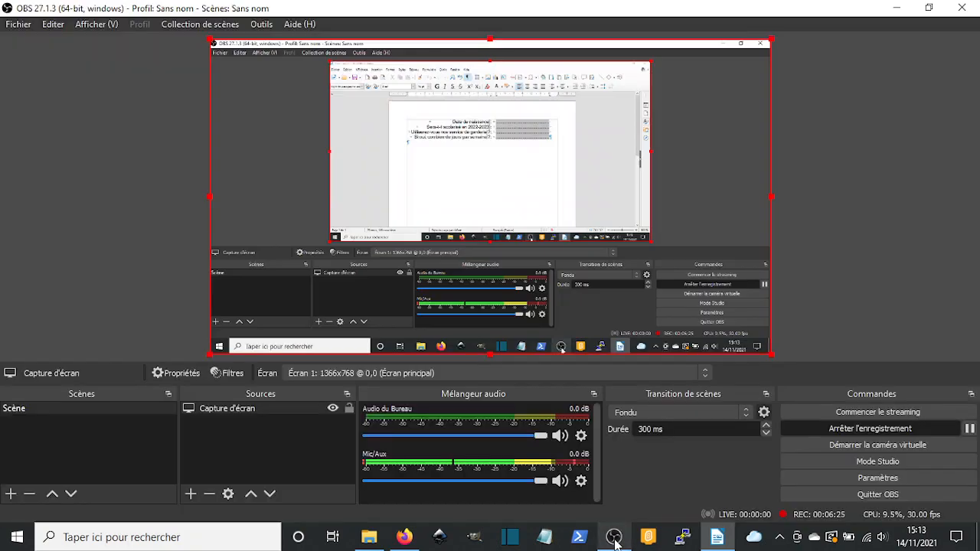